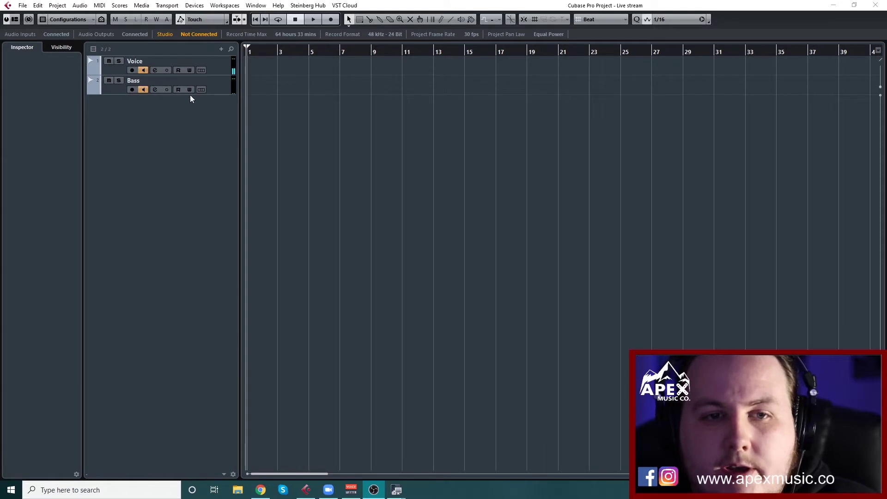
Review the channel settings of the Voice and Bass tracks, then close them.
left_click(156, 71)
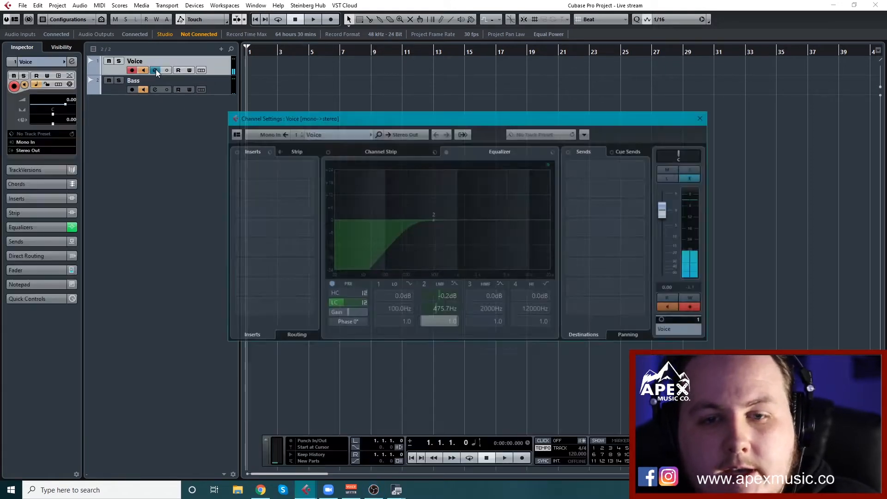
left_click_drag(339, 117, 394, 91)
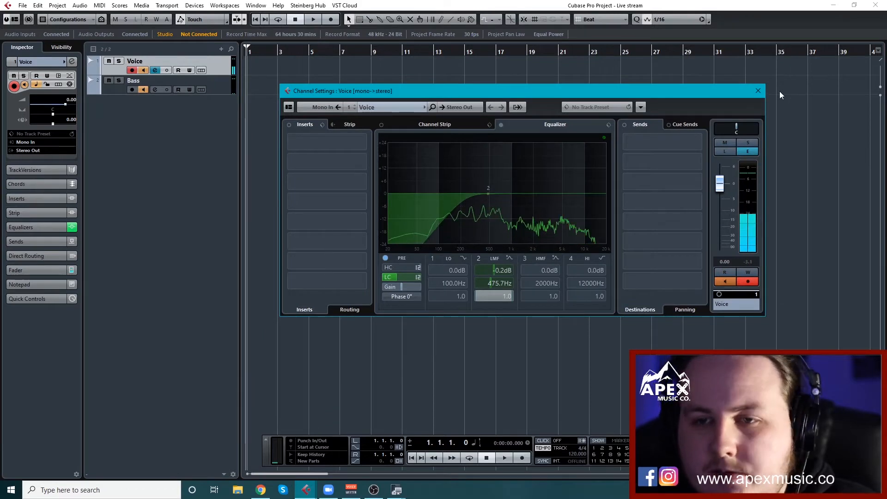
left_click(757, 91)
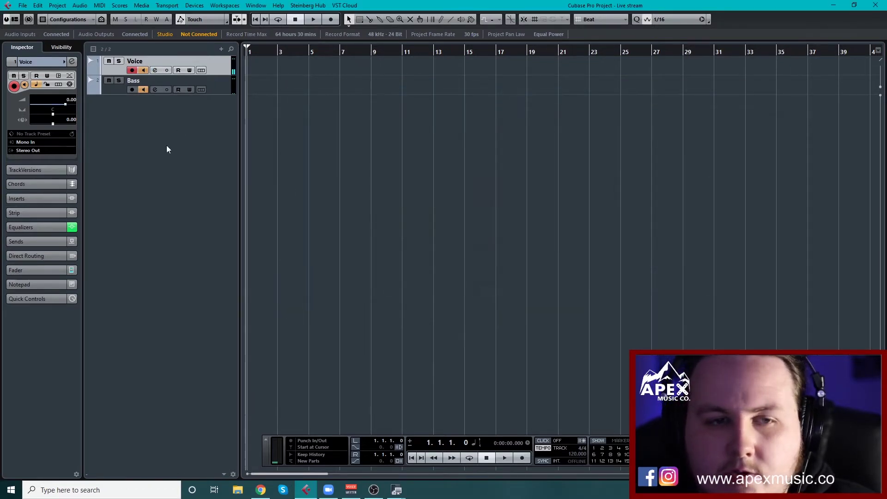
left_click(155, 90)
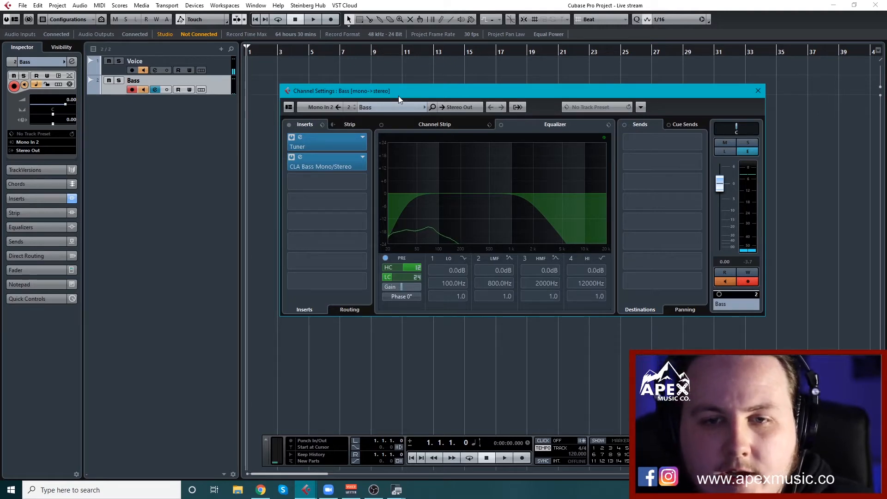
left_click(756, 92)
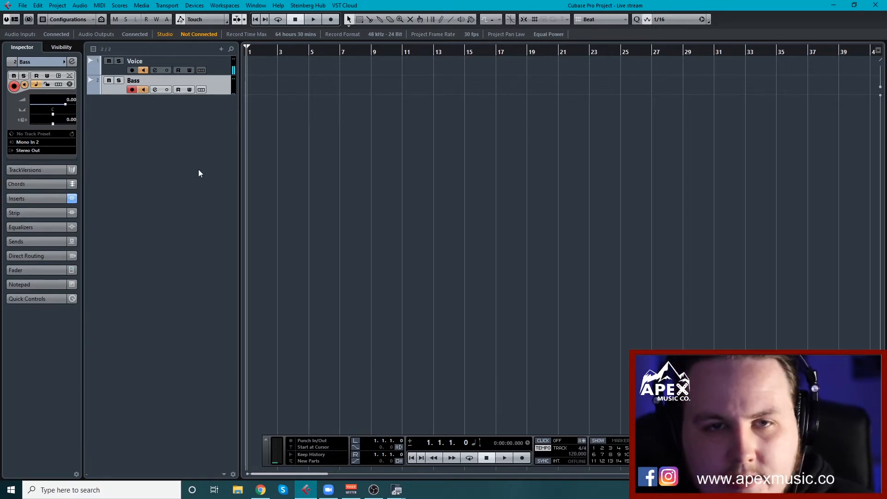
Select the Voice and Bass tracks, then bring up the browser for the ASIO4ALL site.
left_click(222, 69)
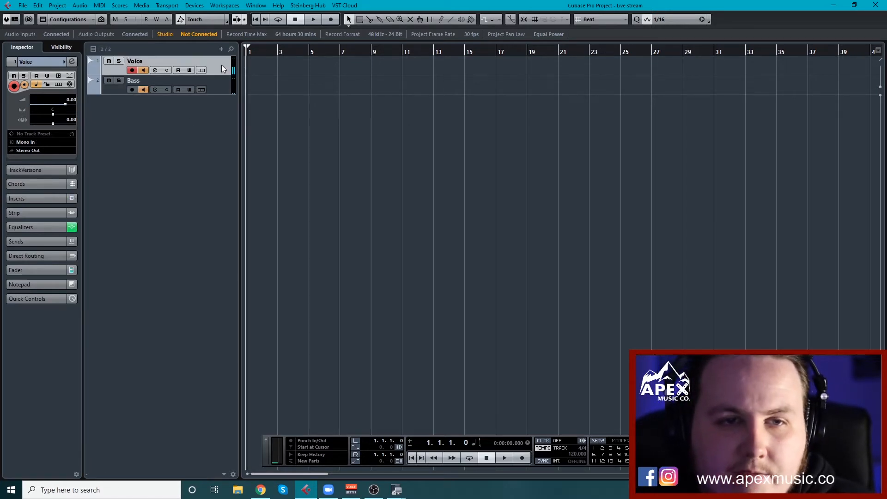
left_click(215, 83)
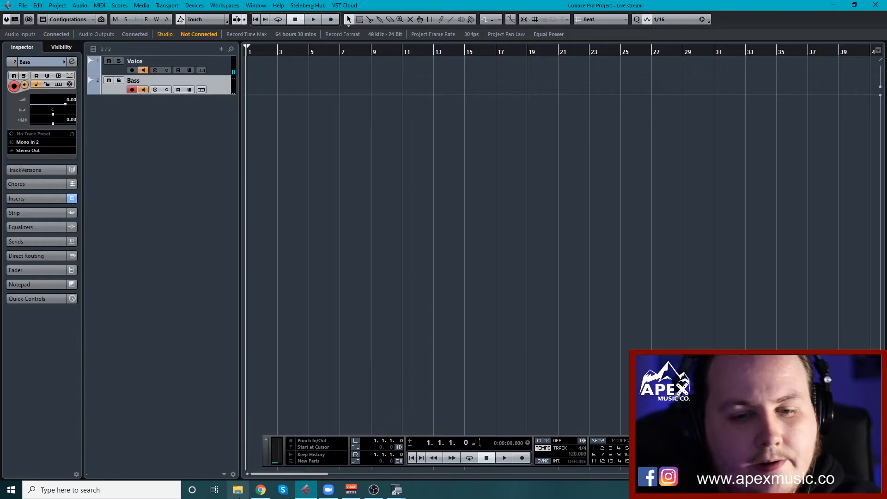
left_click(260, 490)
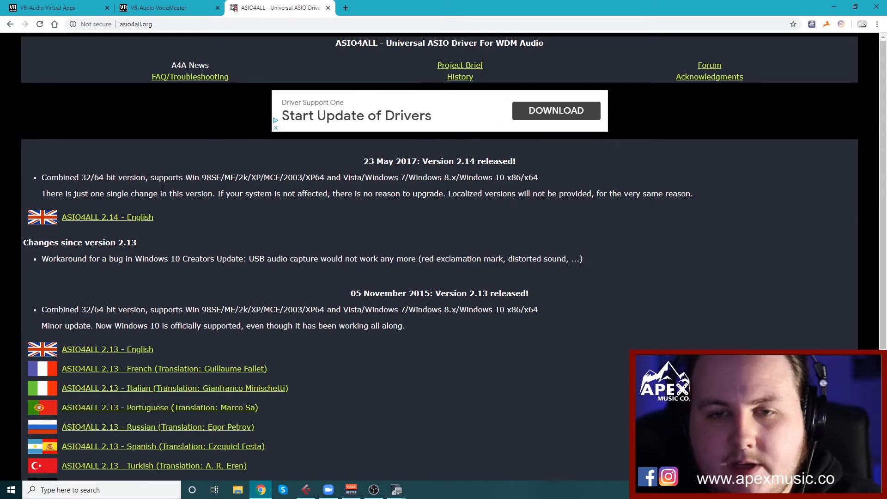
Browse the VoiceMeeter page, then switch to the VB-Cable download page.
left_click(161, 8)
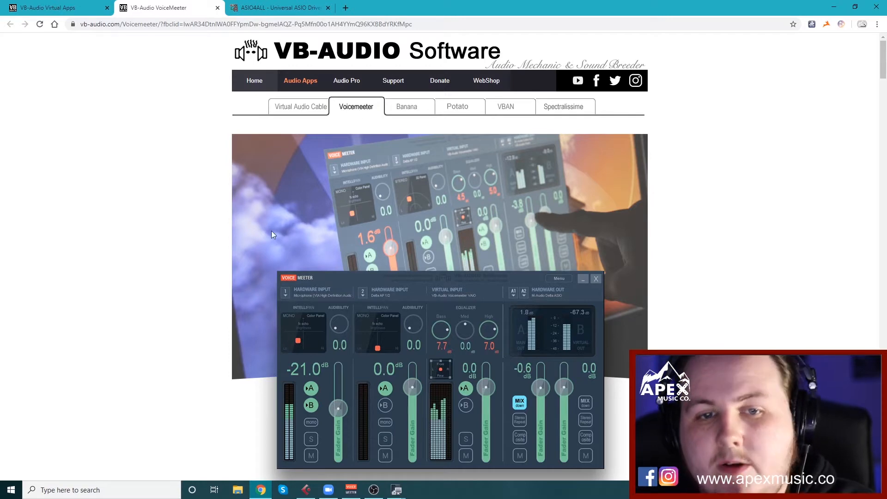
scroll(271, 230, "down", 3)
scroll(416, 229, "down", 3)
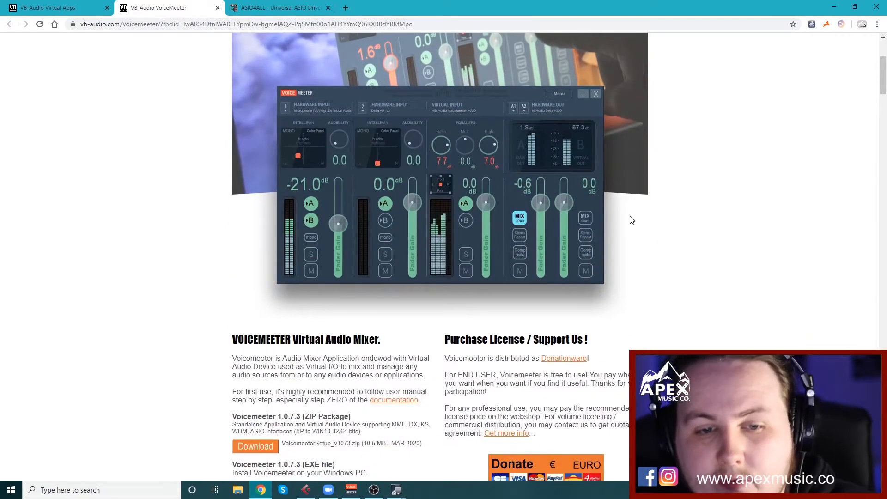
scroll(631, 219, "down", 1)
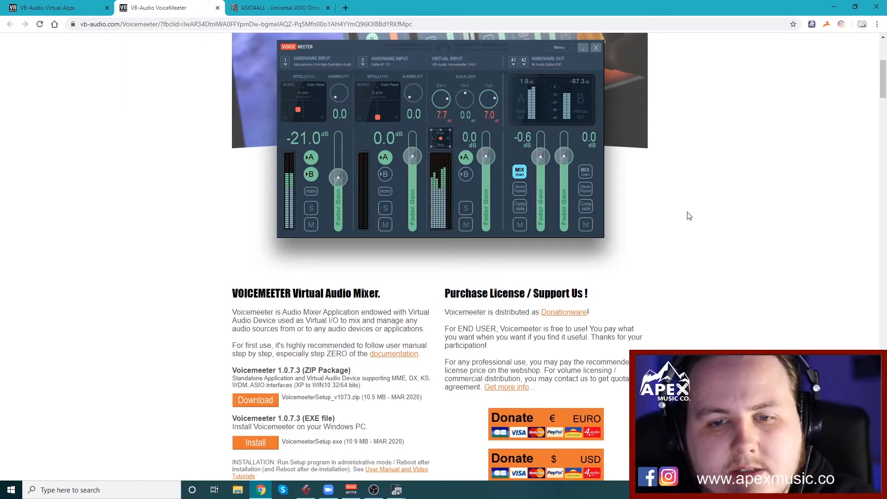
scroll(662, 247, "down", 1)
scroll(692, 248, "down", 2)
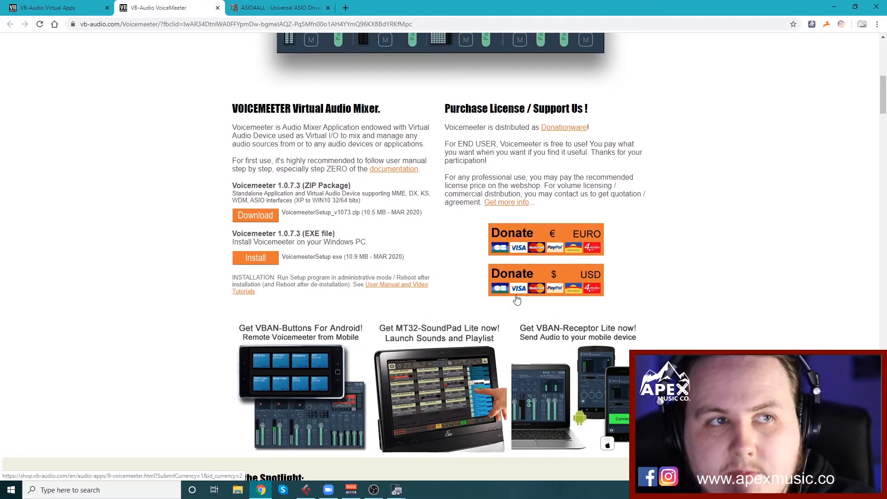
scroll(304, 171, "up", 1)
scroll(304, 171, "up", 3)
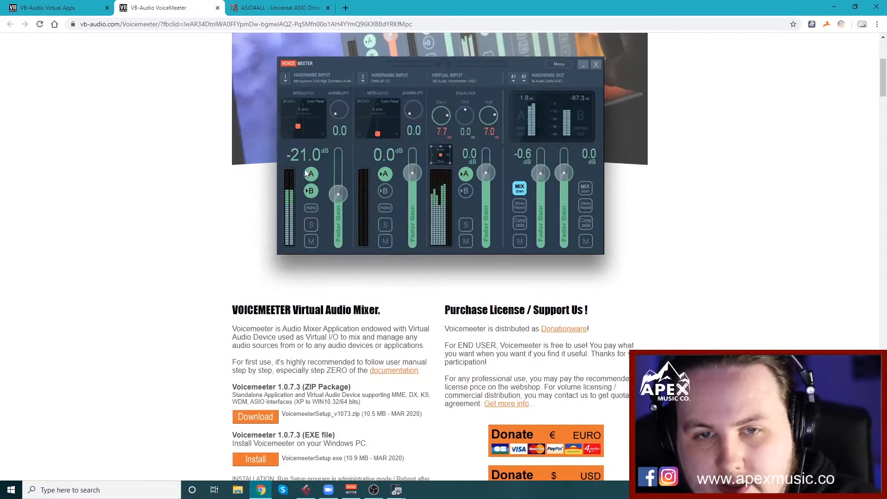
scroll(379, 165, "up", 2)
left_click(47, 8)
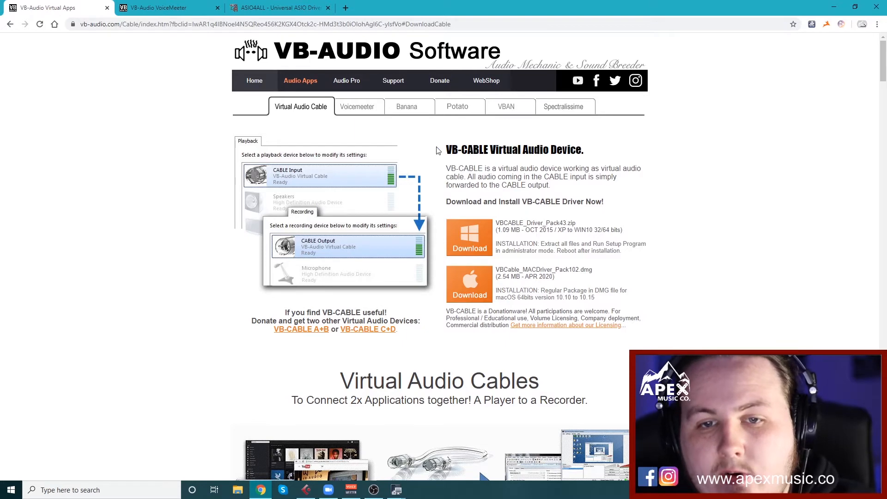
scroll(651, 191, "down", 3)
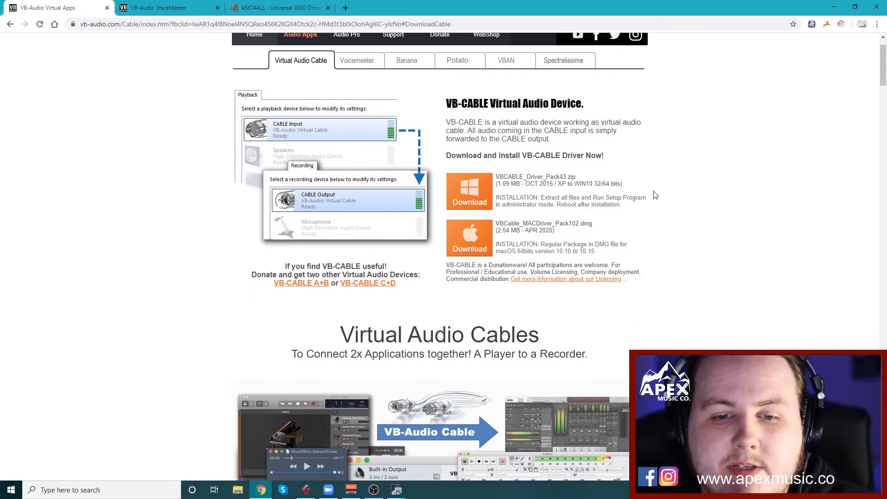
scroll(651, 191, "down", 3)
scroll(655, 195, "down", 3)
scroll(655, 195, "down", 1)
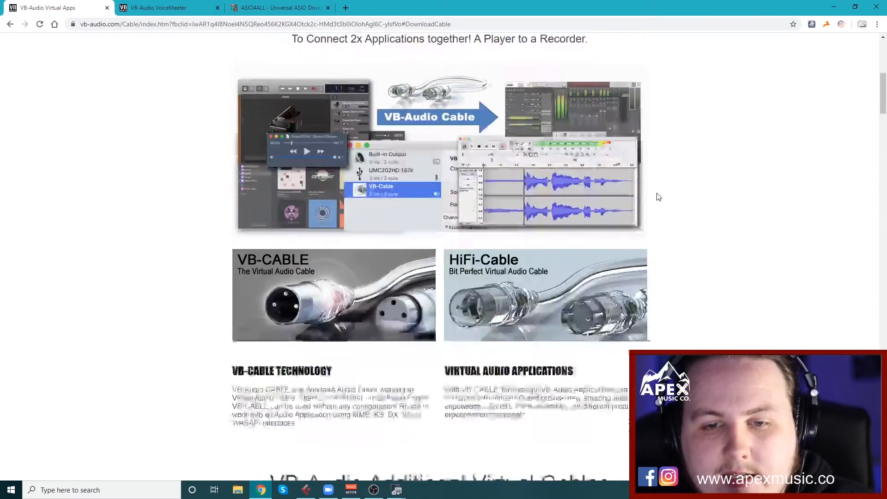
scroll(655, 194, "up", 2)
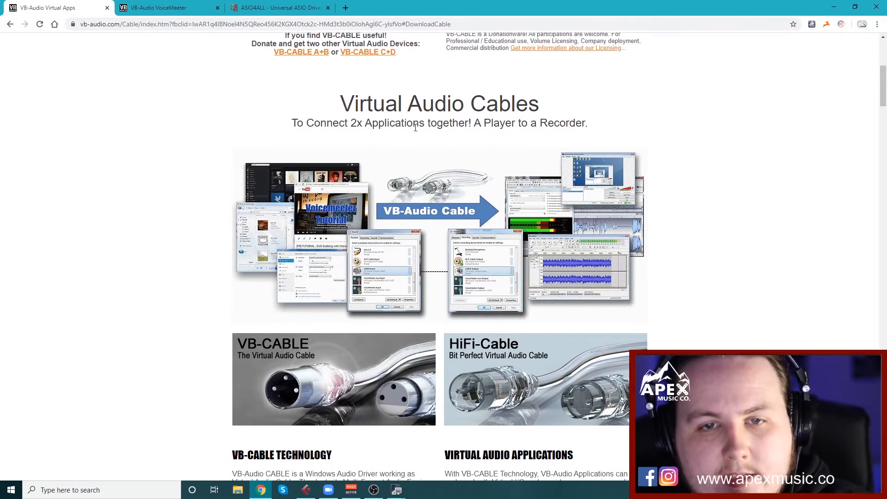
Revisit the ASIO4ALL page, then return to the Cubase project.
left_click(277, 7)
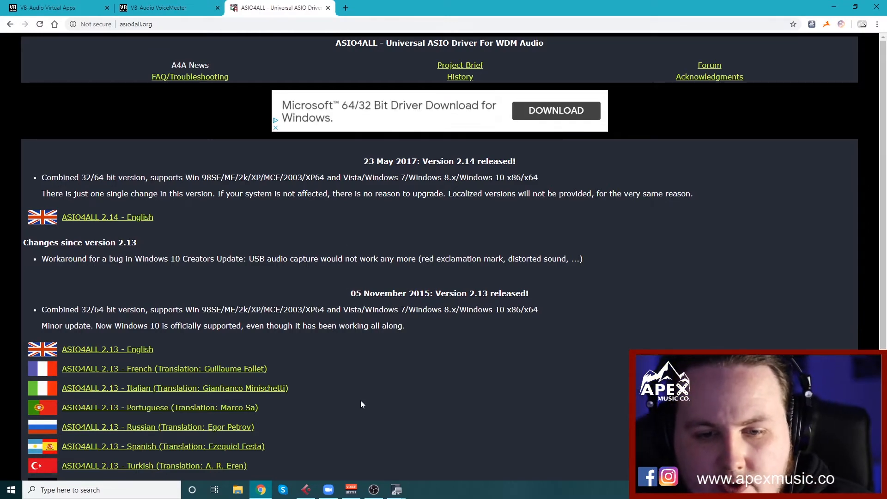
left_click(310, 491)
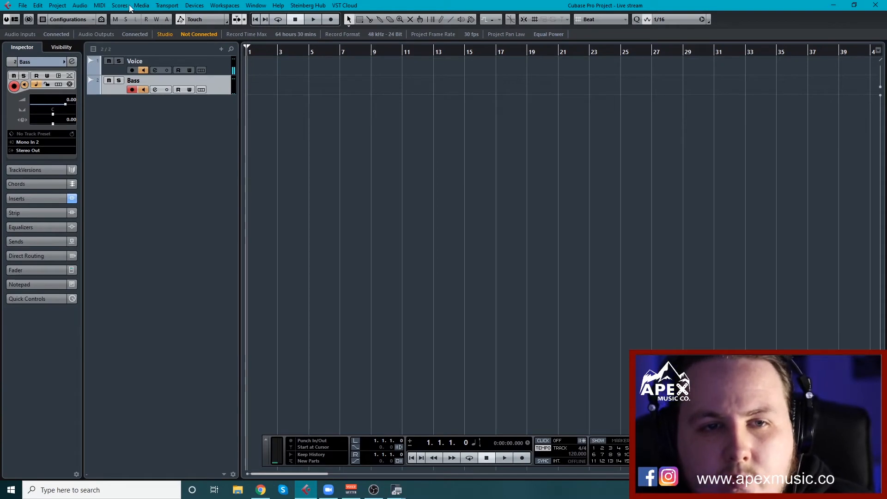
In Device Setup's VST Audio System page, keep ASIO4ALL v2 as the ASIO driver.
left_click(195, 9)
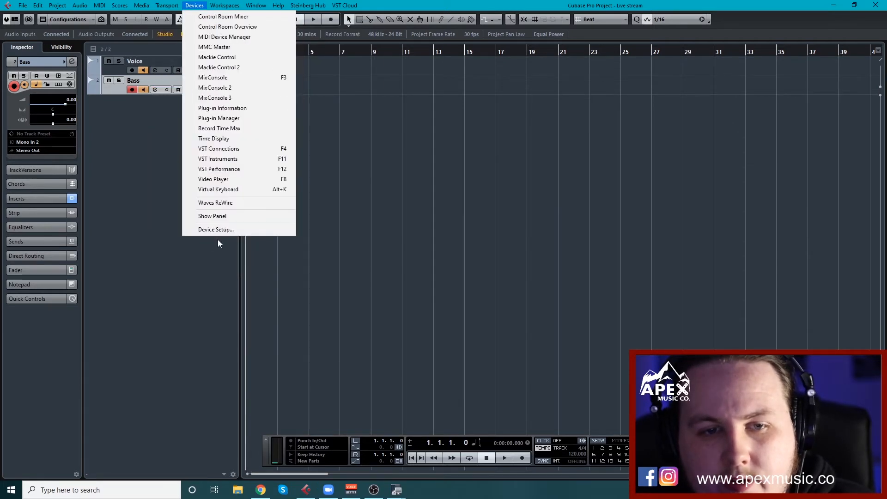
left_click(216, 230)
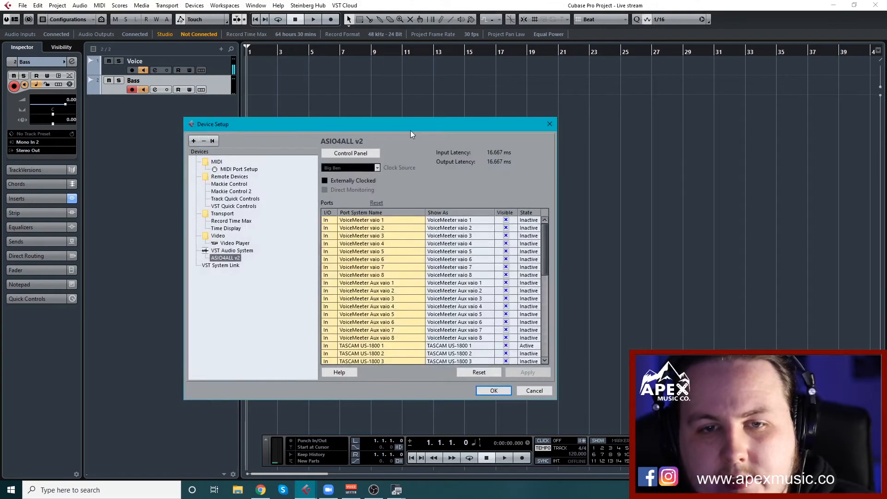
key("Up")
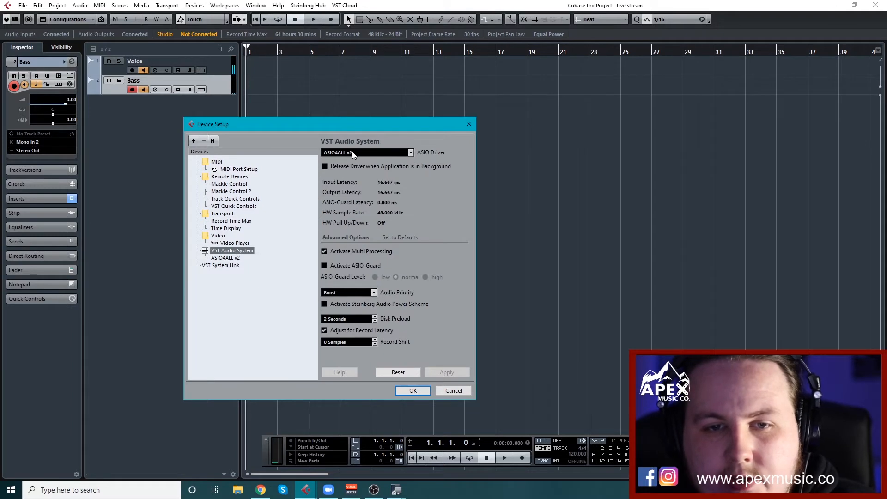
left_click(367, 153)
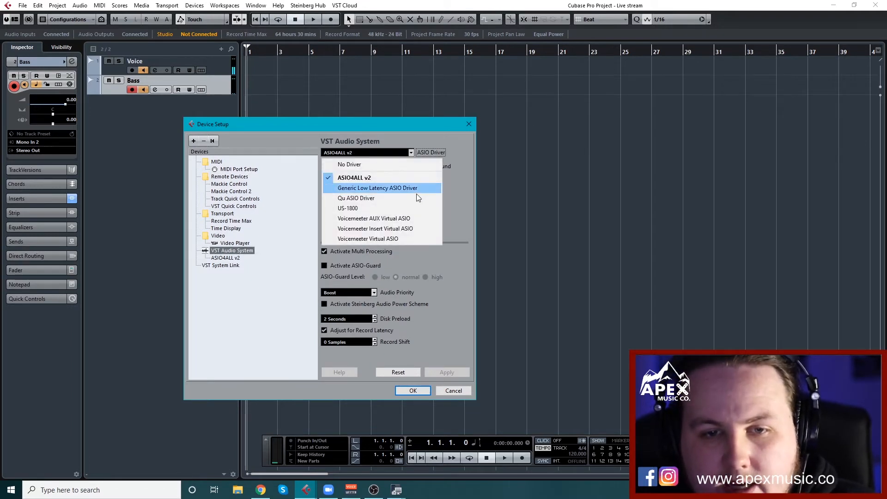
left_click(367, 177)
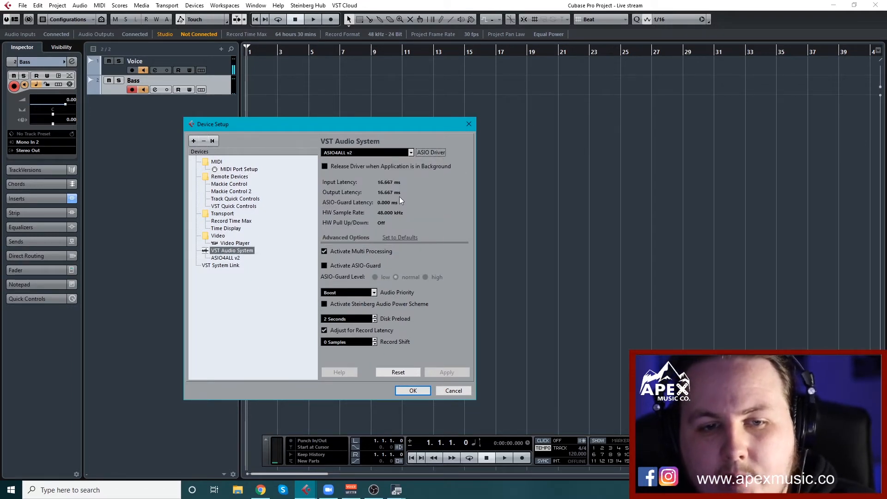
left_click(349, 154)
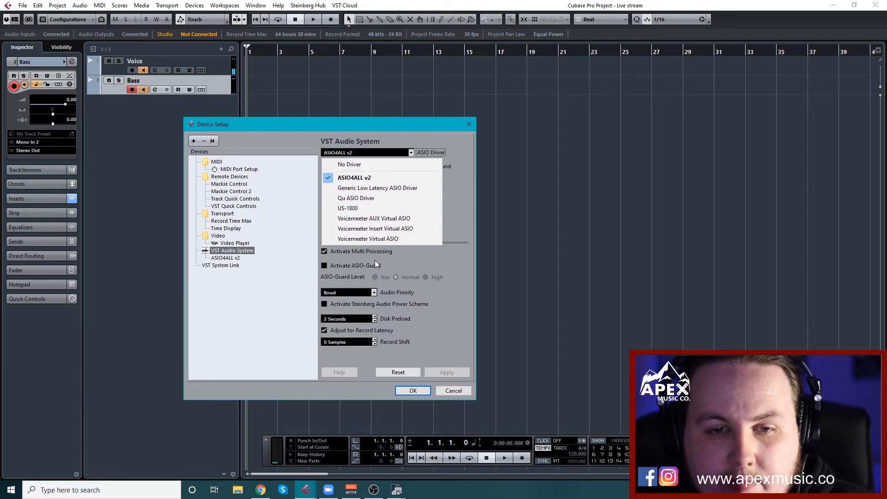
left_click(375, 260)
Show the ASIO4ALL v2 driver page and launch its control panel.
left_click(223, 258)
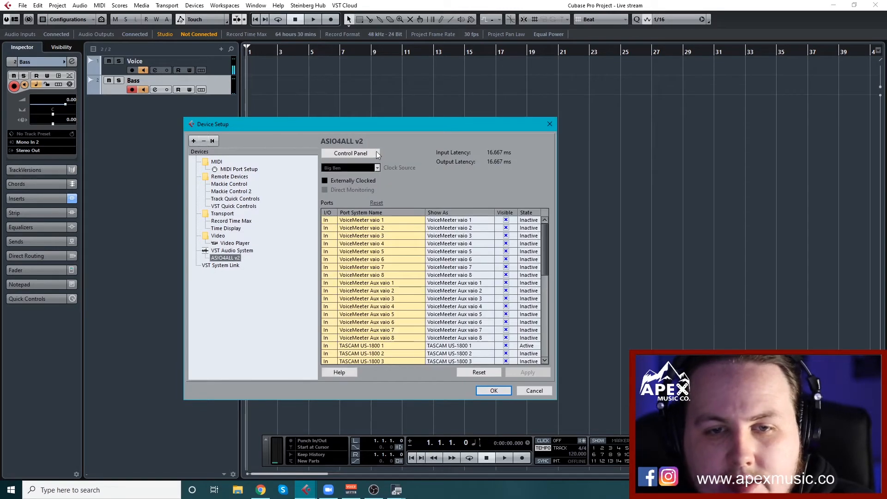
left_click(360, 152)
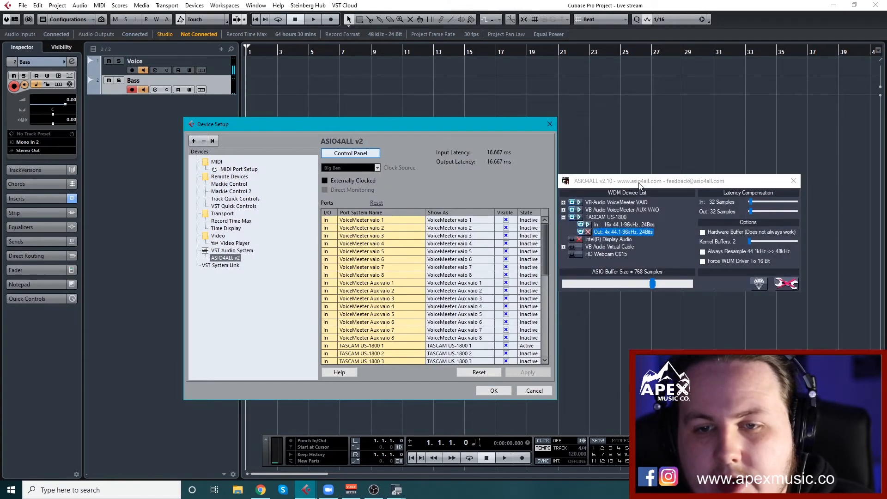
In the ASIO4ALL panel, expand TASCAM US-1800, select its output entry, then close the panel.
left_click_drag(640, 182, 512, 96)
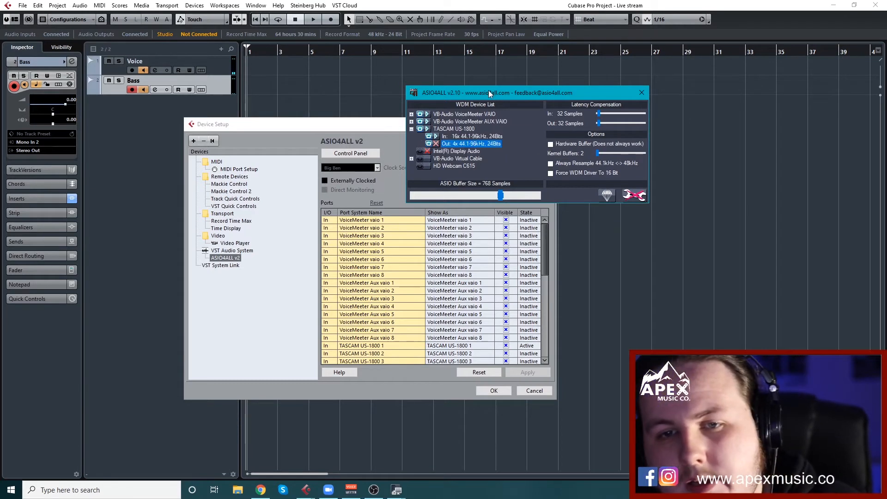
left_click_drag(486, 93, 485, 82)
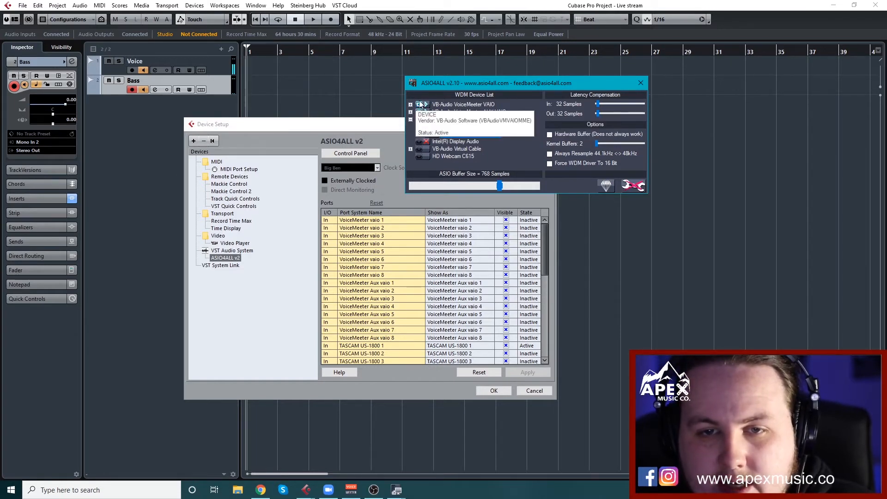
mouse_move(419, 119)
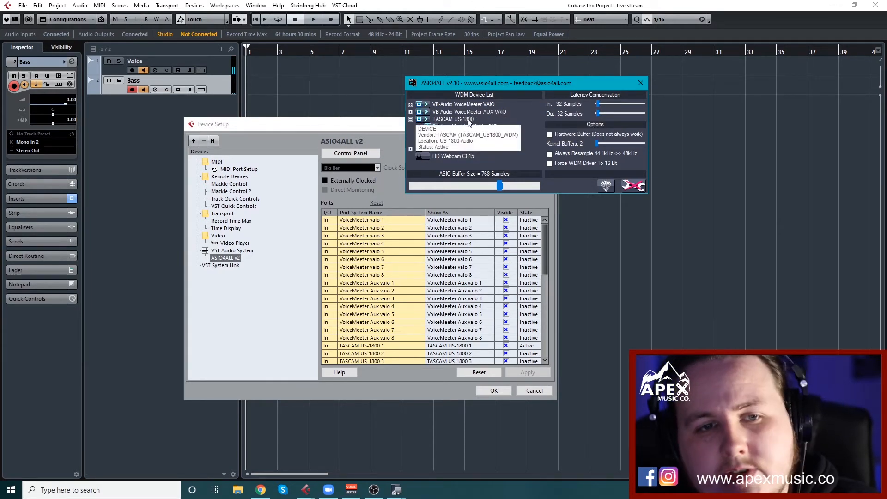
left_click(420, 119)
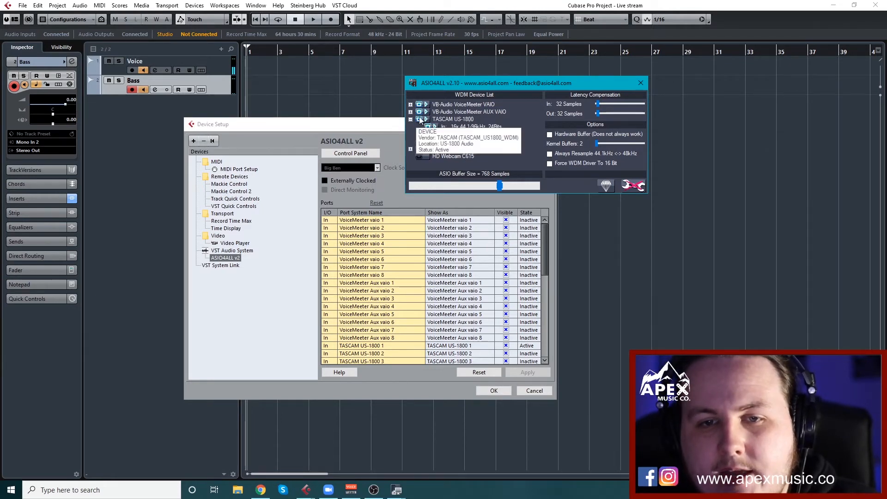
left_click(464, 134)
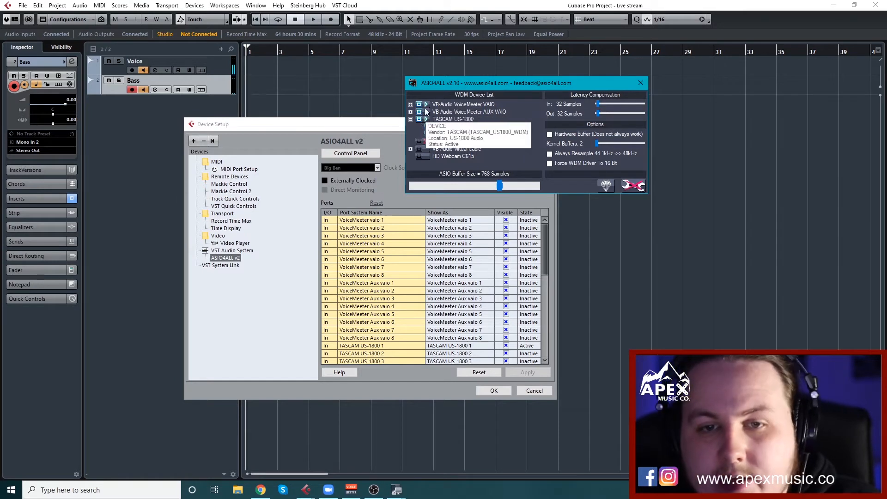
left_click(419, 119)
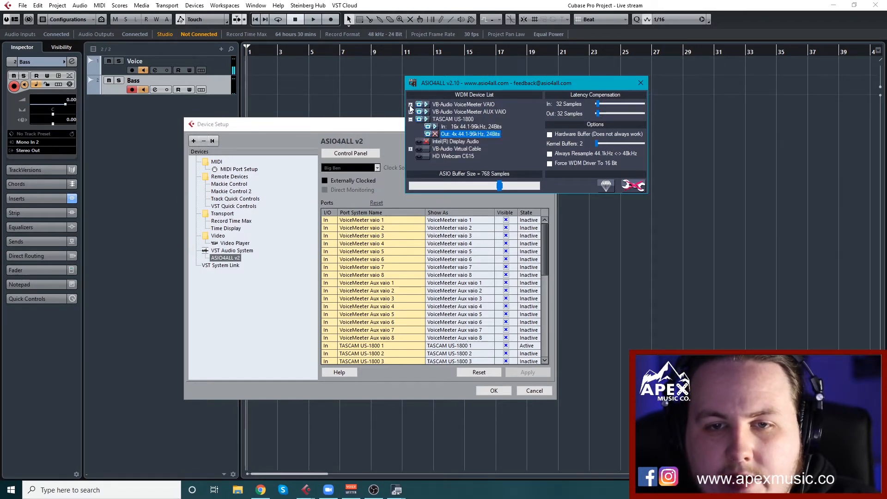
left_click(471, 133)
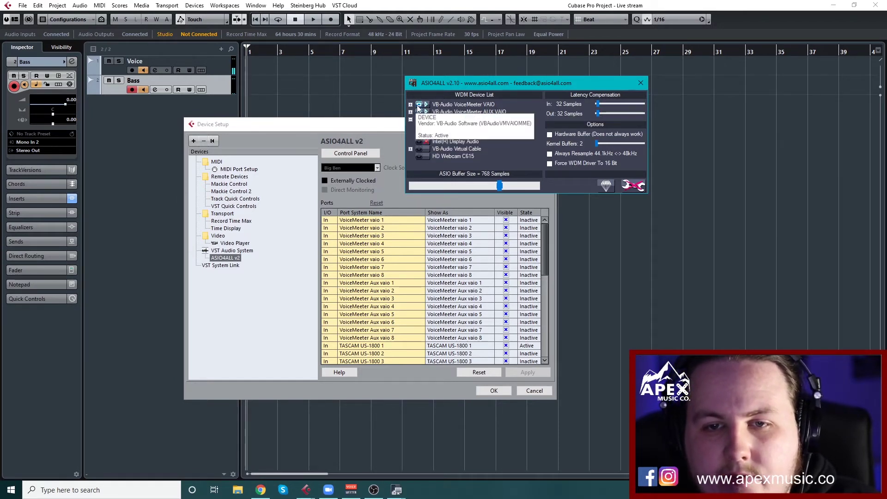
left_click(640, 83)
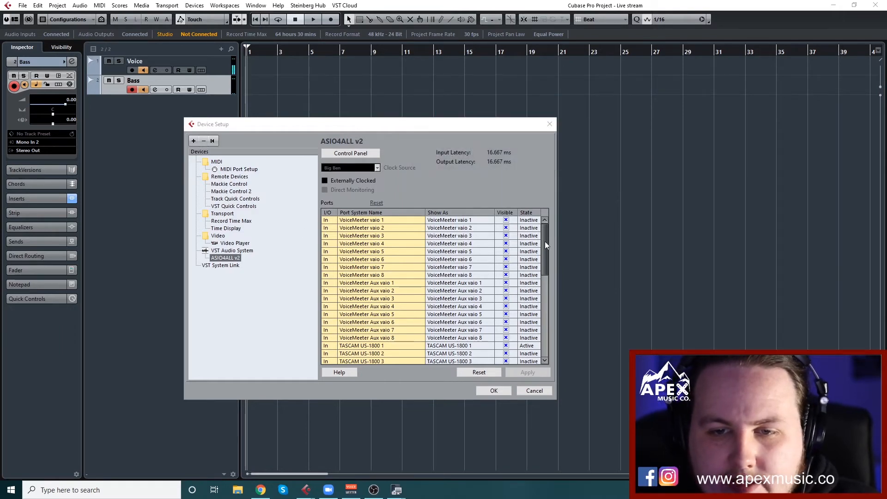
scroll(541, 257, "down", 3)
scroll(542, 257, "down", 3)
scroll(538, 253, "down", 3)
scroll(539, 252, "up", 5)
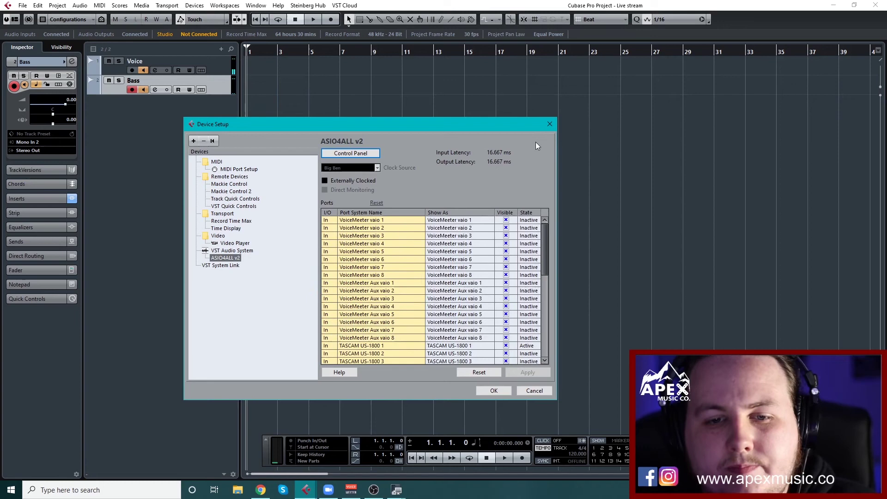
Confirm Device Setup and bring up VST Connections on the Inputs tab.
left_click(495, 390)
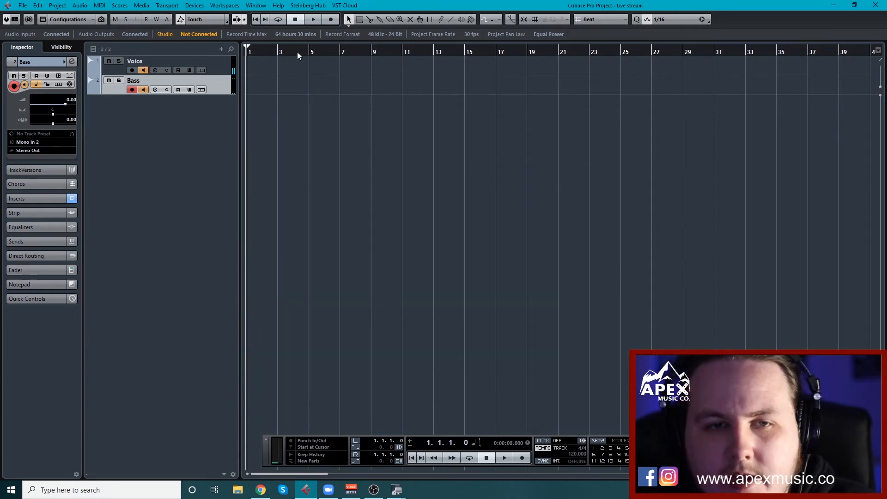
left_click(195, 6)
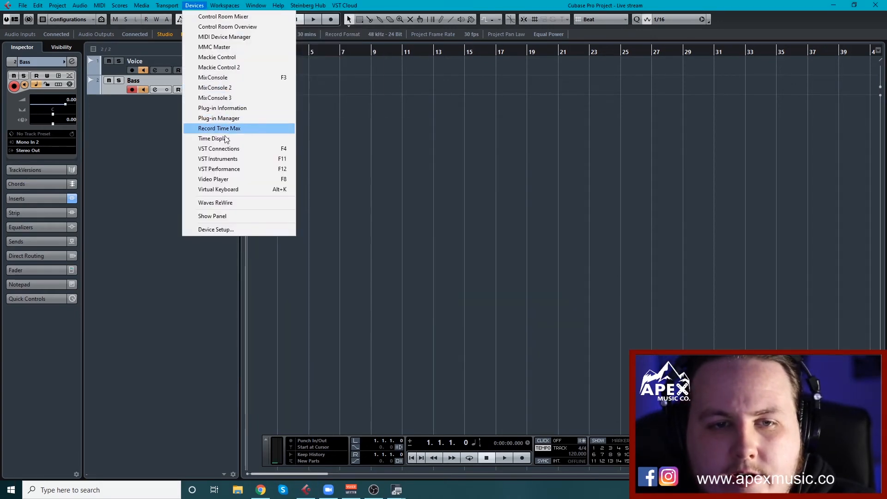
left_click(222, 145)
left_click(364, 111)
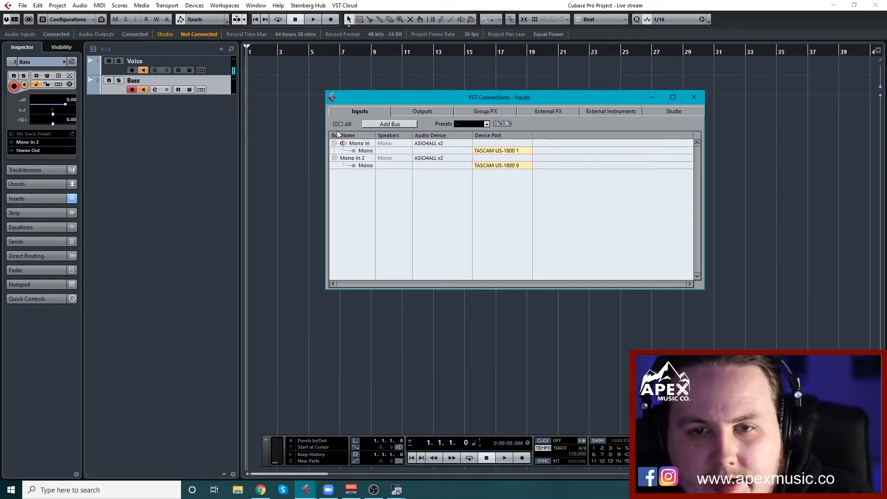
Check Mono In stays on TASCAM US-1800 1, then show the output bus connections.
left_click(485, 125)
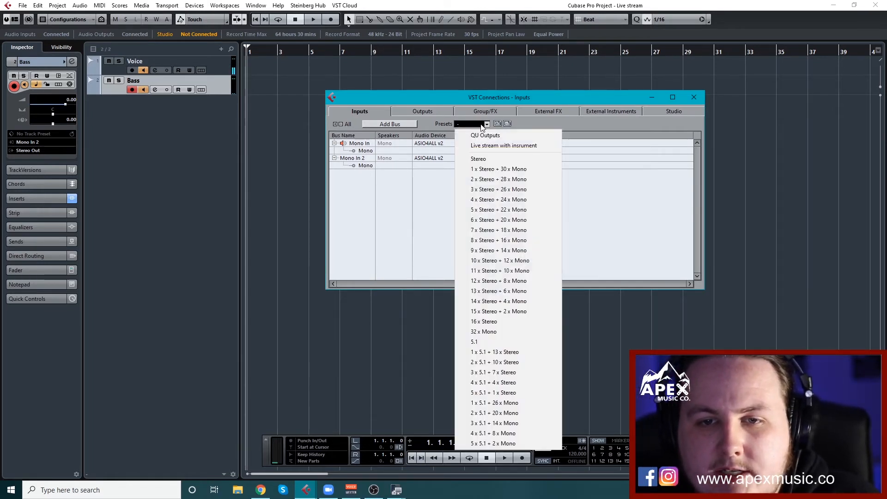
left_click(488, 154)
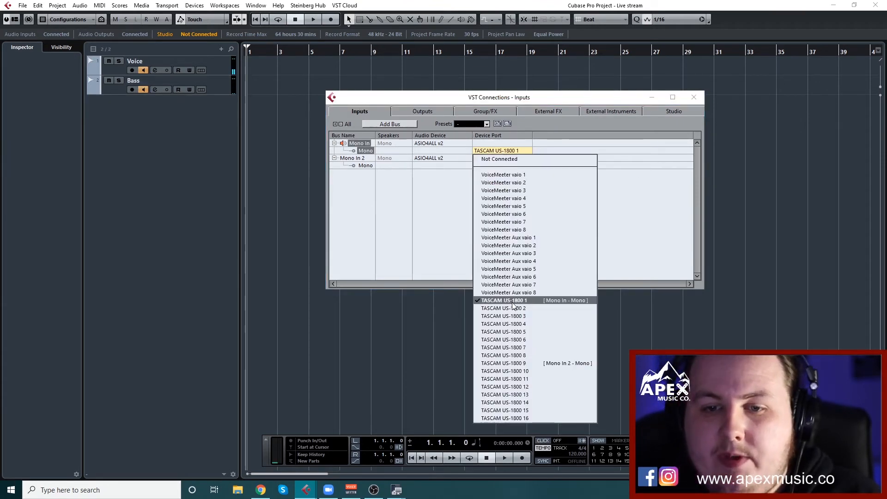
left_click(451, 265)
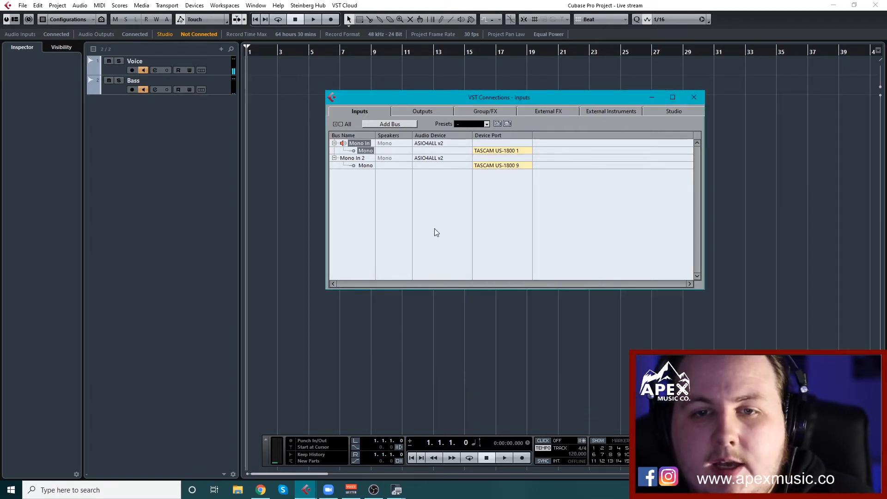
left_click(422, 110)
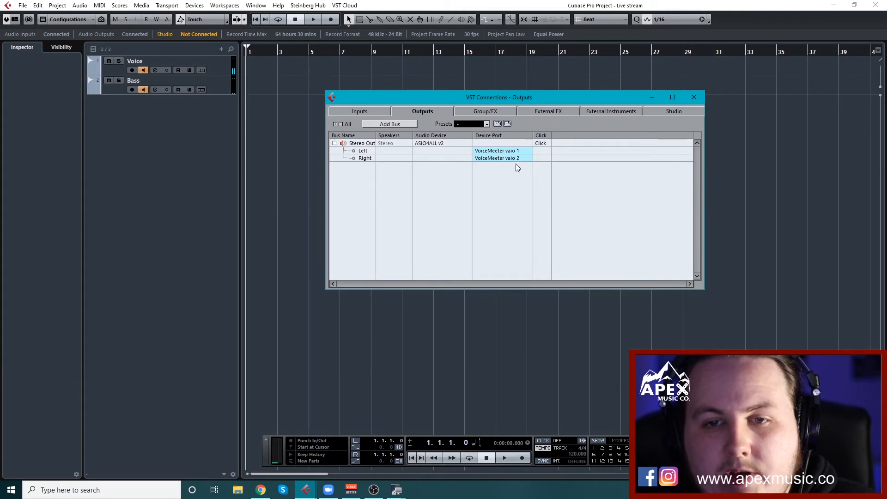
Check the left output's port choices, leaving Stereo Out on VoiceMeeter vaio 1 and 2.
left_click(497, 151)
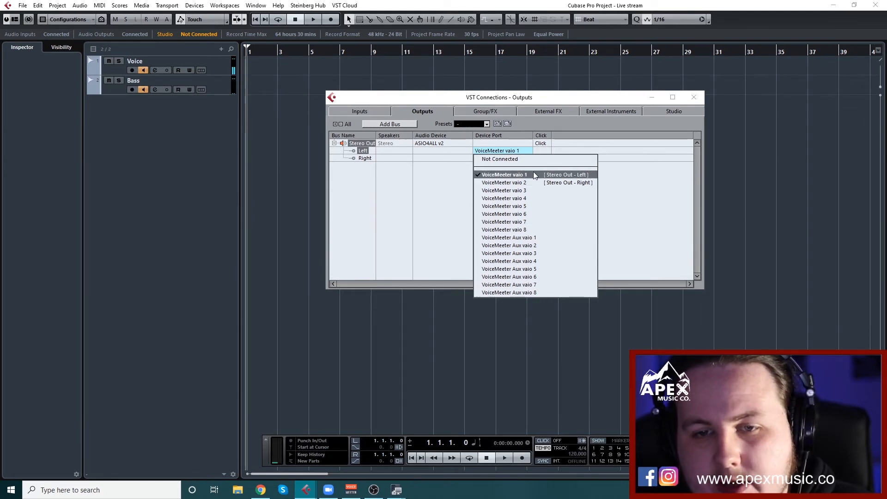
left_click(595, 175)
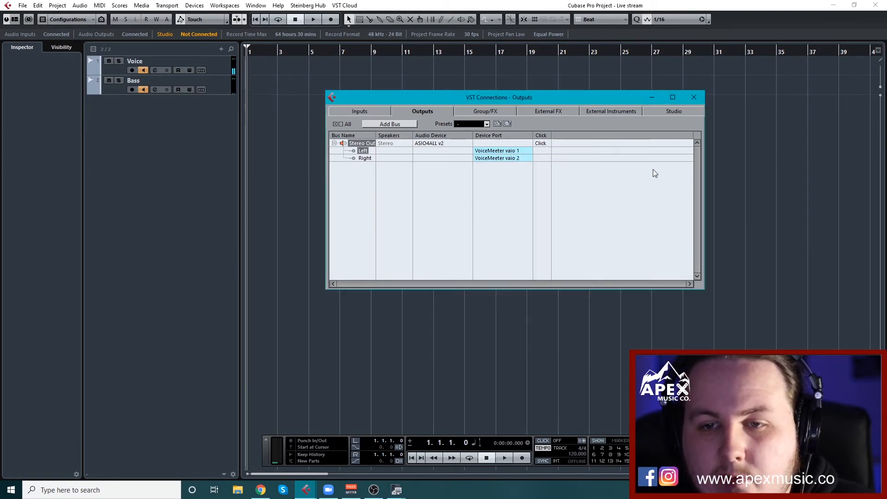
Close VST Connections and bring the VoiceMeeter mixer up over Cubase.
left_click(695, 96)
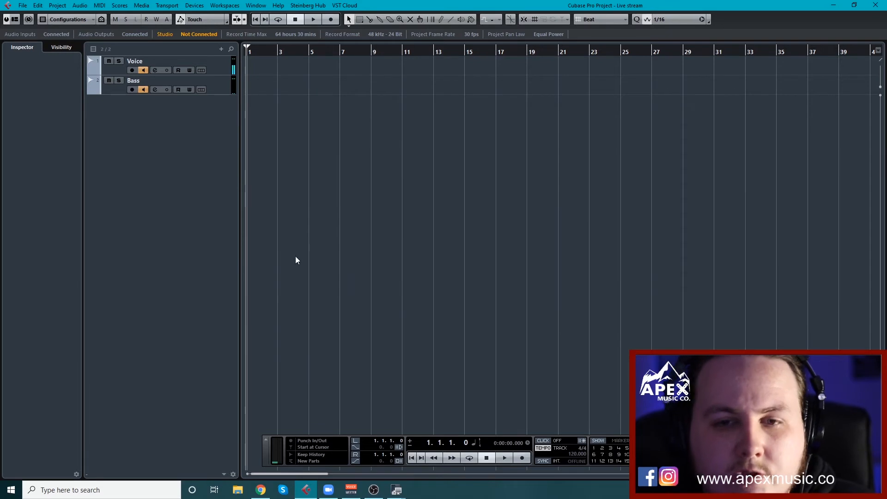
left_click(352, 490)
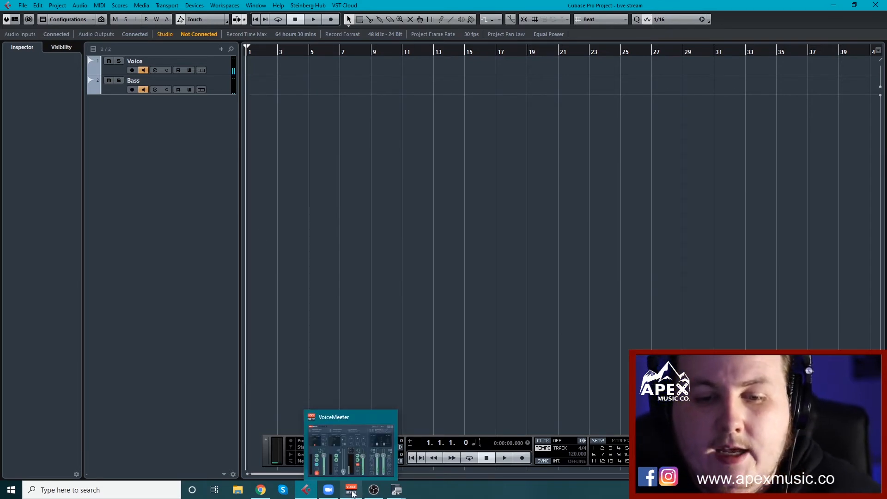
left_click(352, 450)
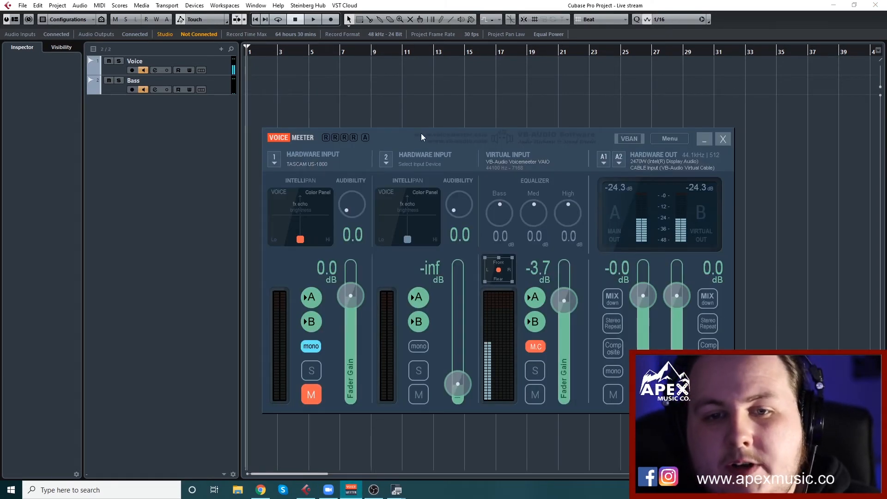
left_click_drag(420, 133, 400, 97)
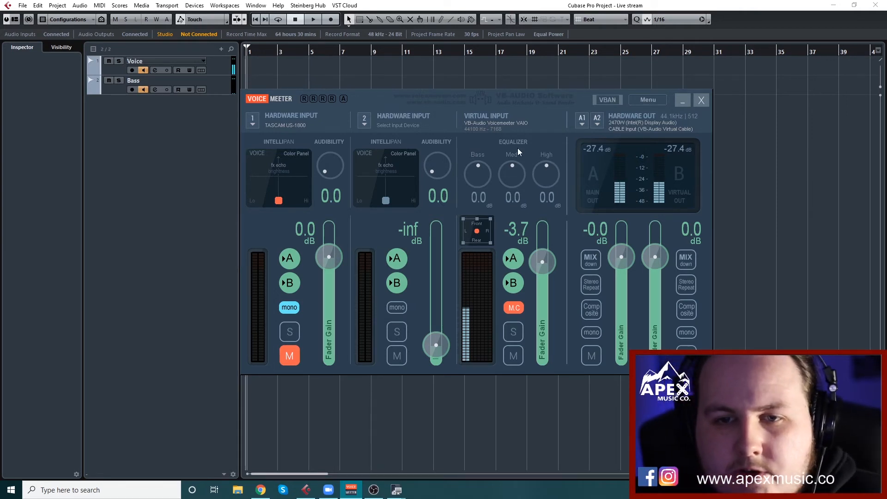
Toggle the virtual input's A and B sends off and on, then show hardware output A1's device choices.
left_click(511, 258)
left_click(513, 283)
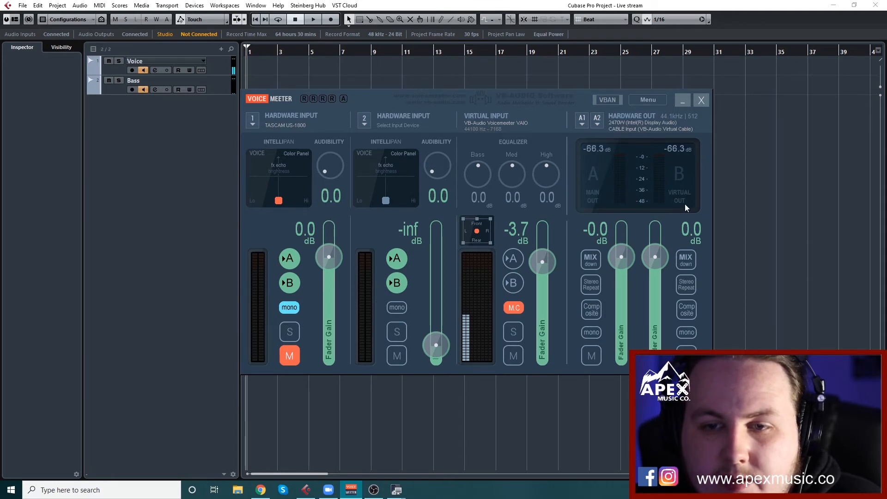
left_click(512, 259)
left_click(512, 282)
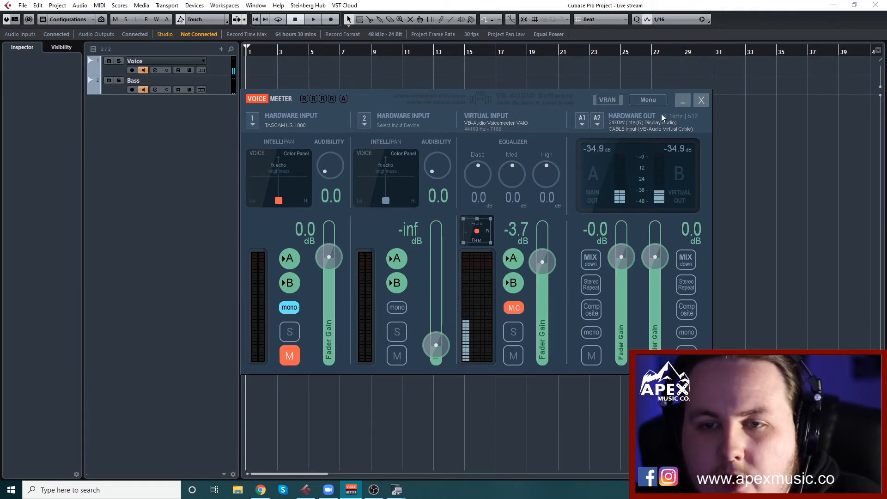
left_click(582, 120)
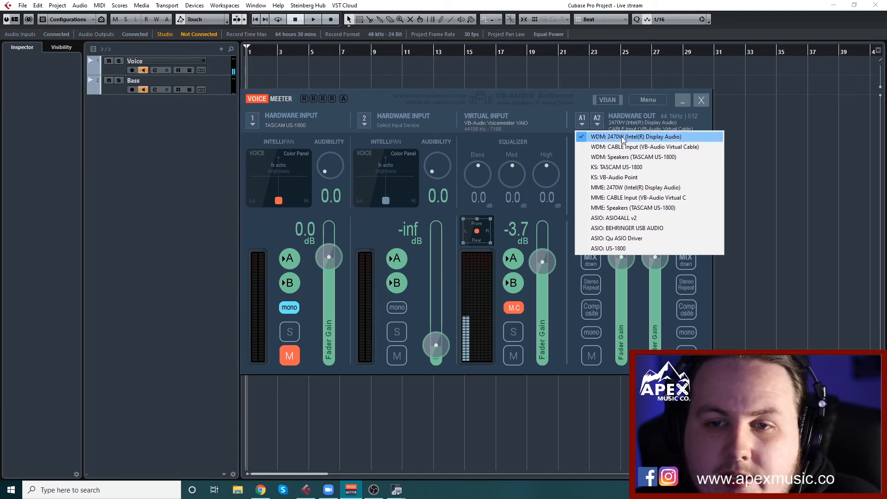
Set VoiceMeeter's second hardware output to WDM: CABLE Input (VB-Audio Virtual Cable).
left_click(623, 138)
left_click(582, 122)
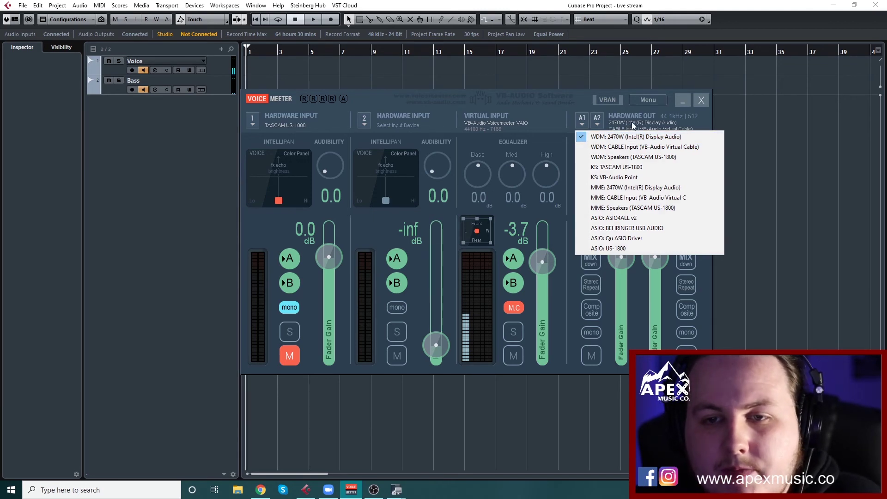
left_click(597, 122)
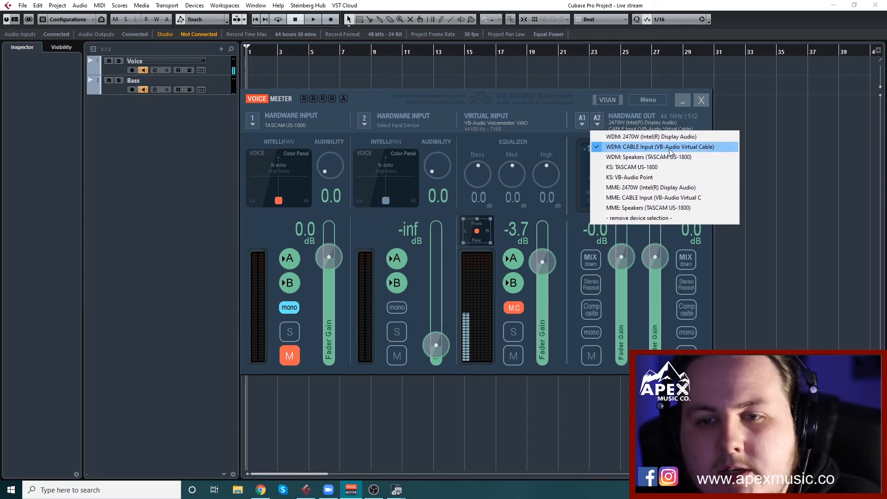
left_click(702, 147)
Bring up the browser on the VB-Audio Virtual Apps page.
left_click(261, 489)
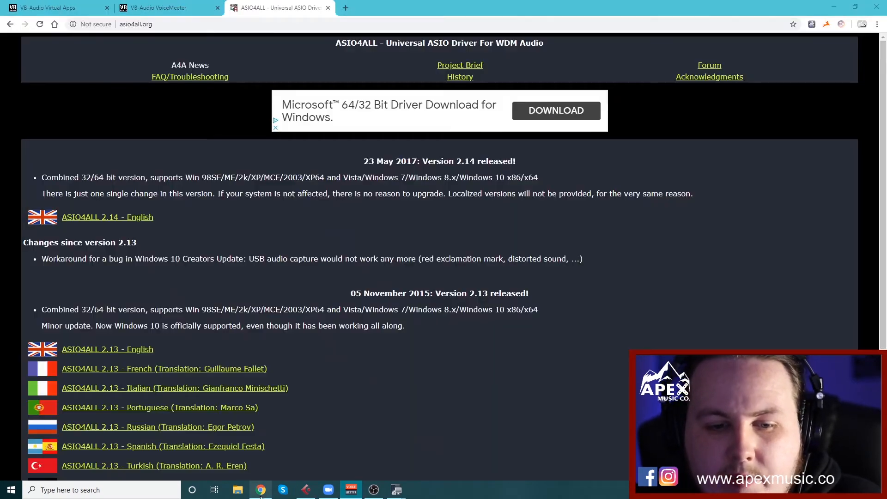
left_click(49, 8)
scroll(429, 181, "up", 4)
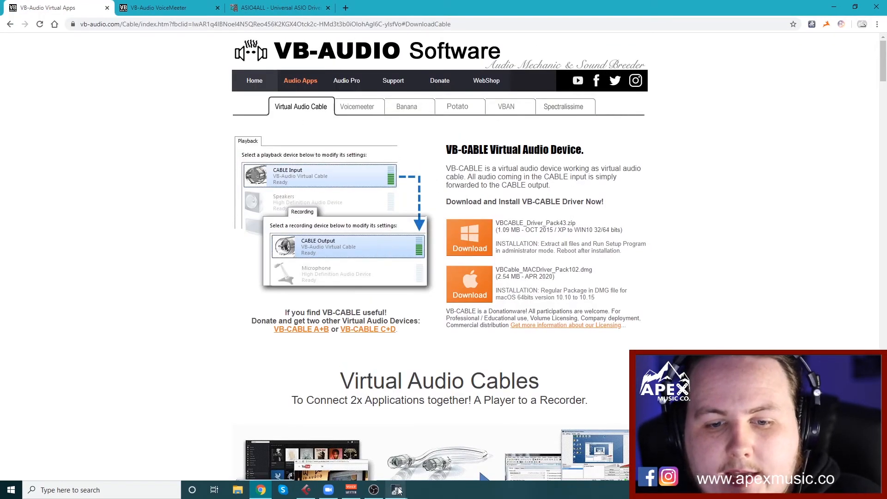
Back in Cubase, briefly check VST Connections and close it again.
left_click(306, 490)
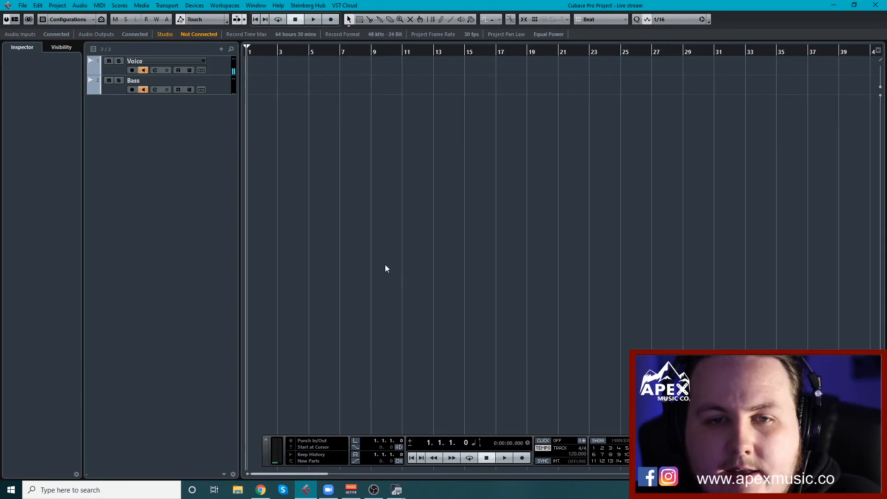
left_click(194, 6)
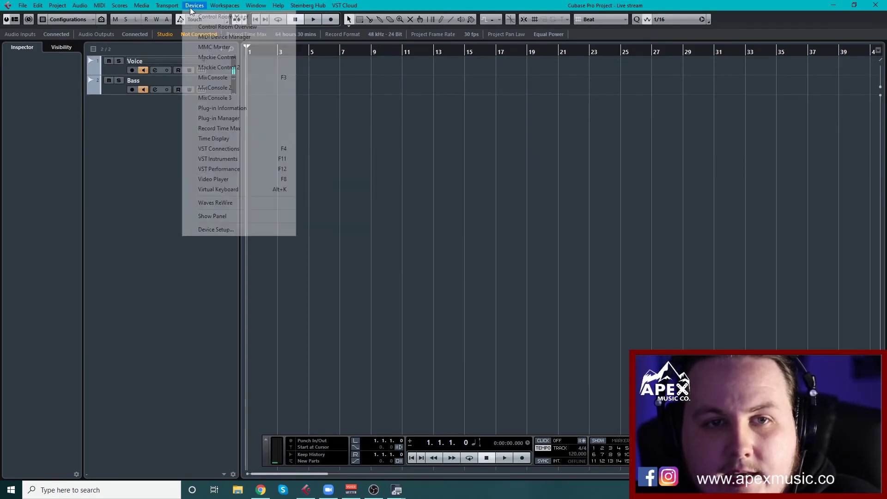
left_click(240, 160)
left_click(703, 97)
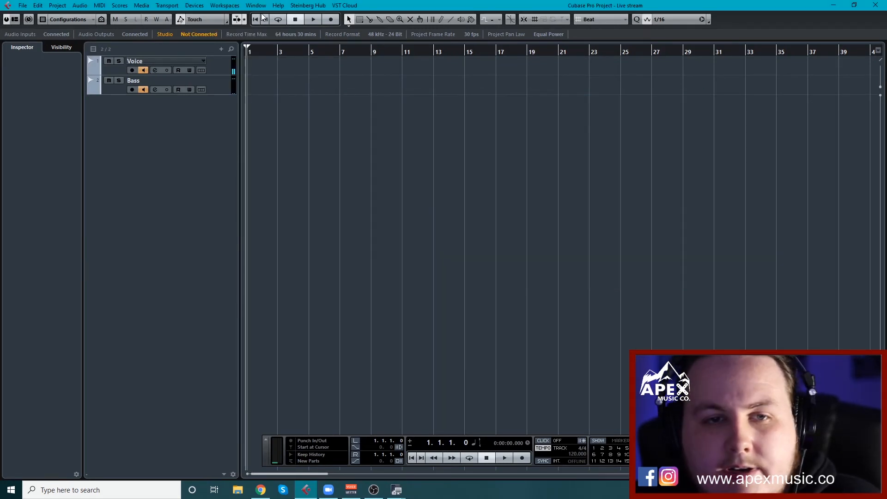
left_click(195, 5)
left_click(154, 294)
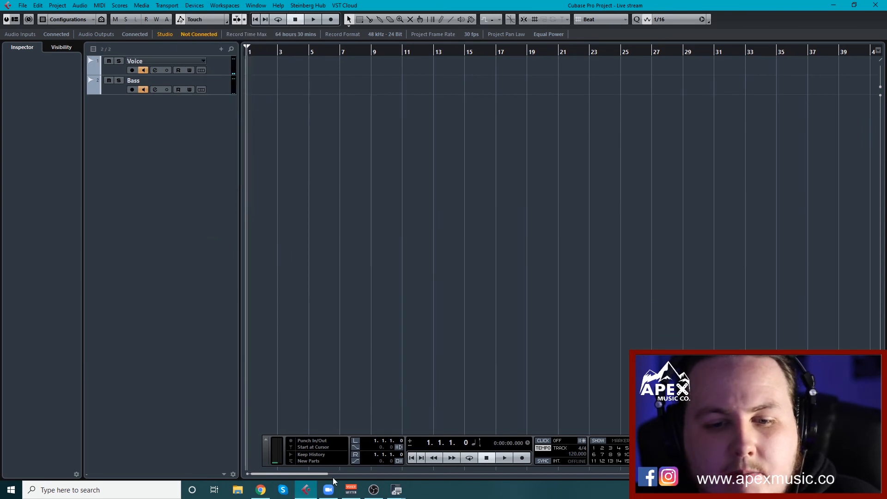
In VoiceMeeter, confirm A2 stays on CABLE Input, then hide the mixer.
left_click(350, 490)
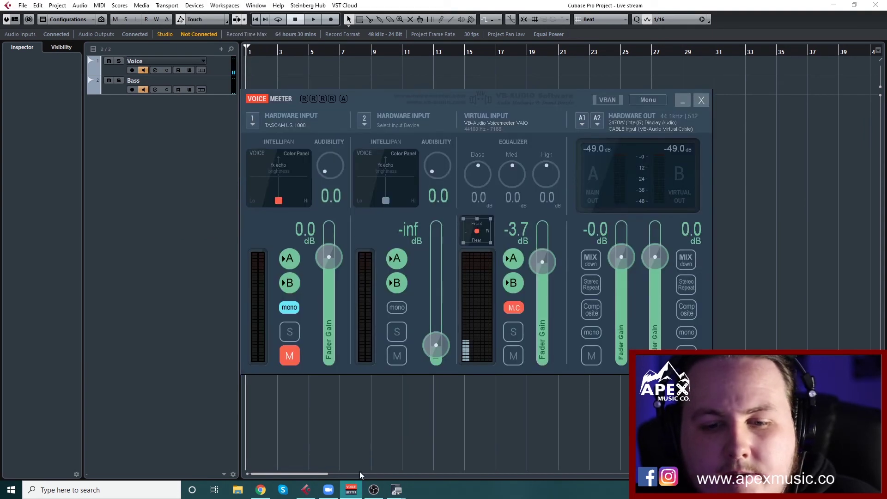
left_click(600, 122)
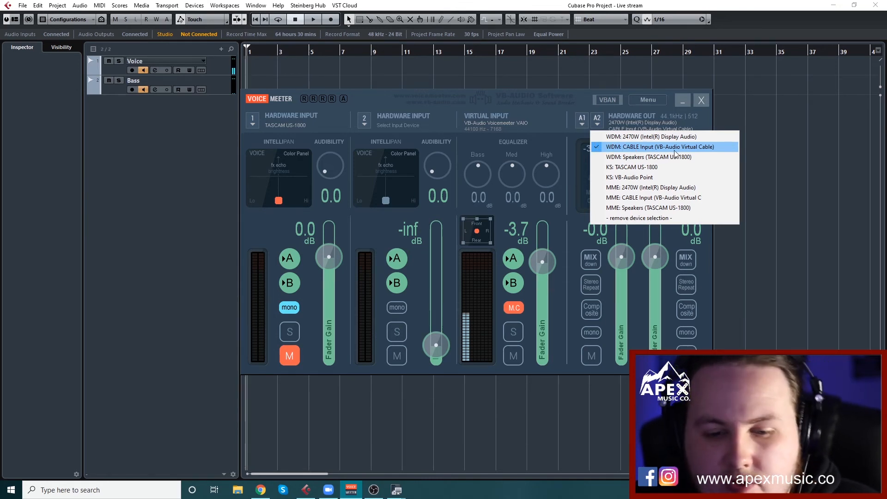
left_click(550, 109)
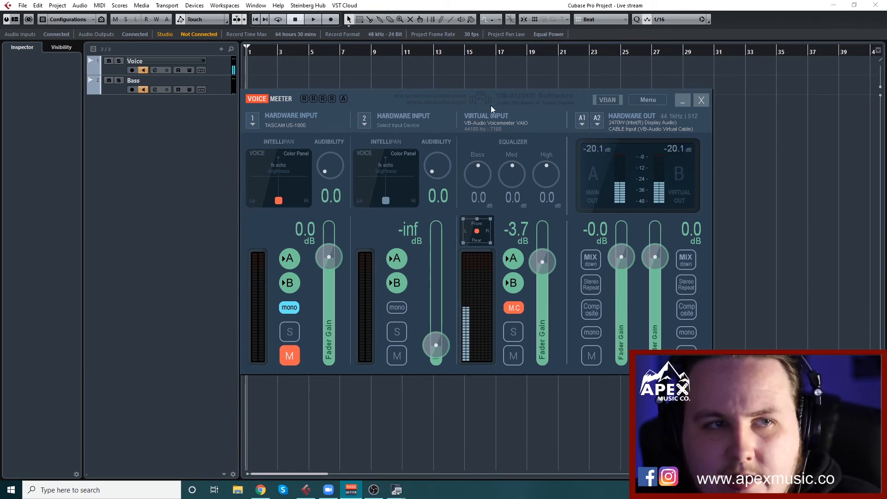
left_click(190, 323)
In Zoom's audio settings, make CABLE Output (VB-Audio Virtual Cable) the microphone and close settings.
left_click(330, 491)
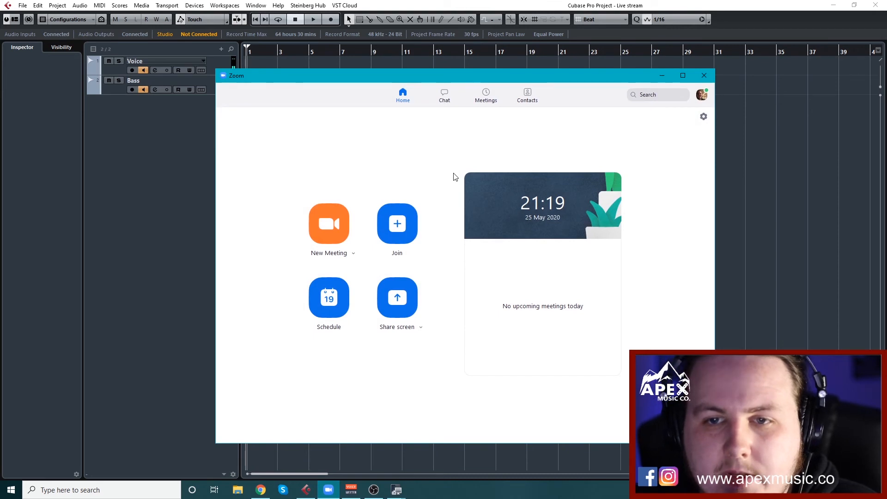
left_click(708, 118)
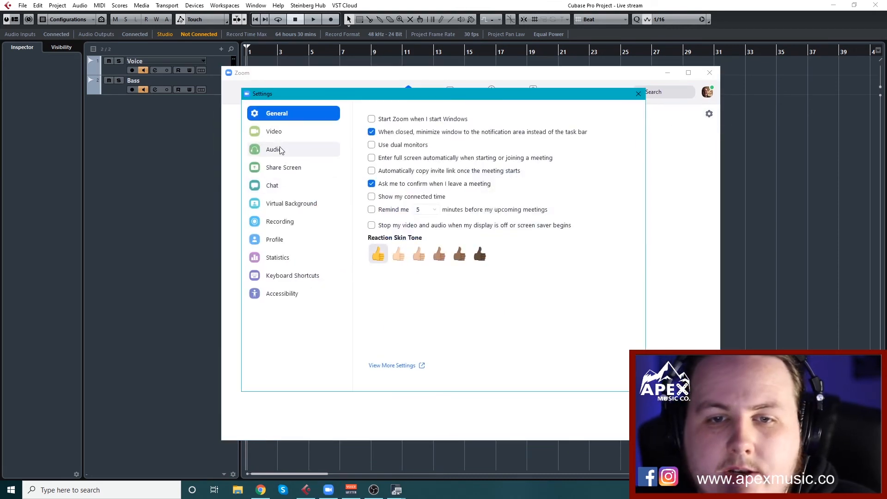
left_click(291, 150)
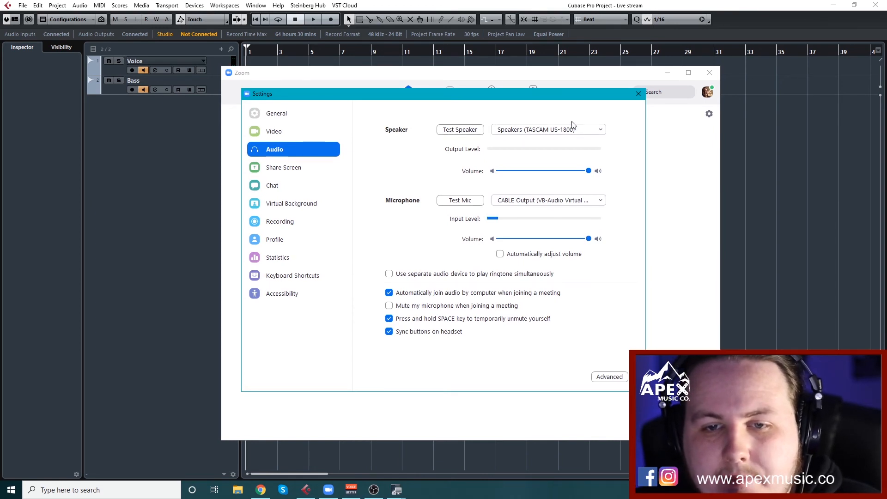
left_click(545, 201)
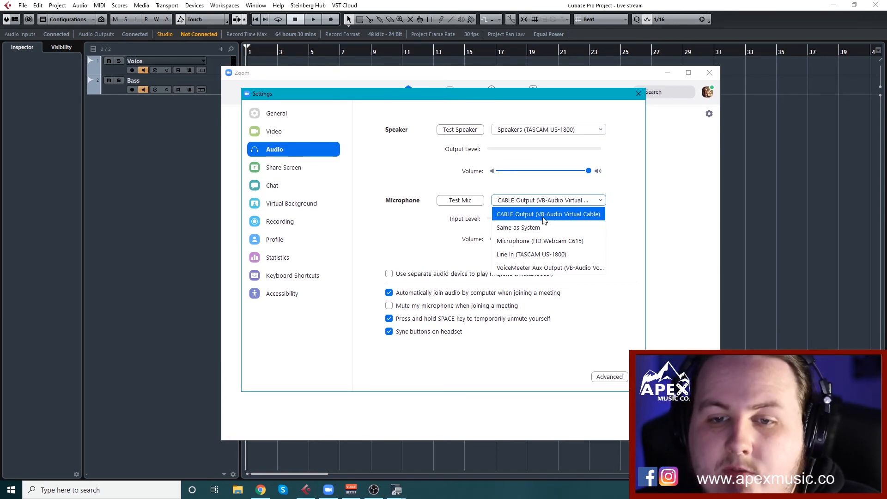
left_click(595, 215)
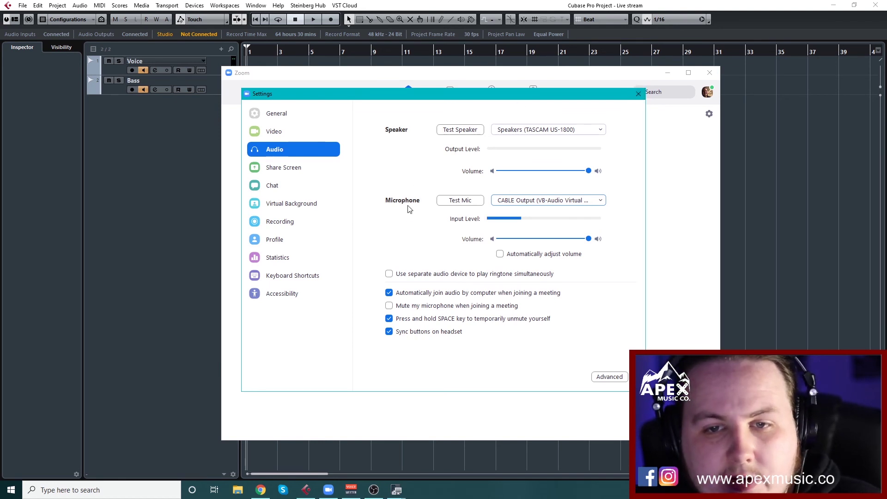
left_click(637, 95)
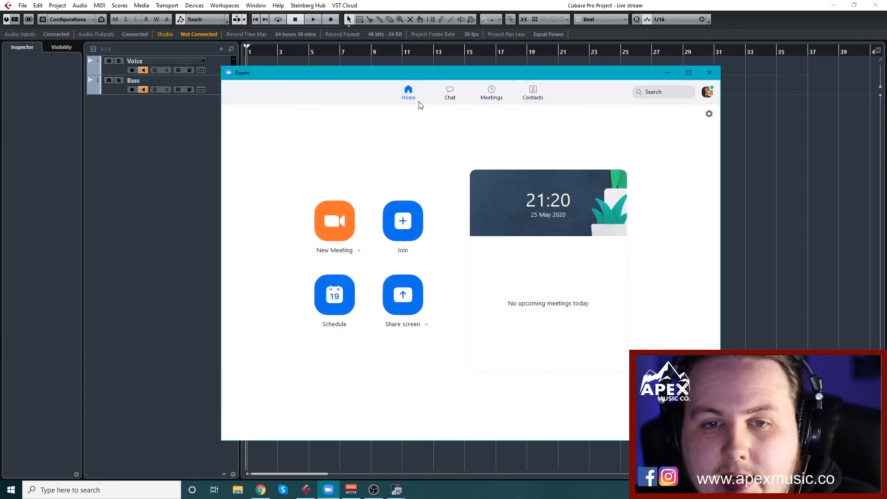
Insert FabFilter Pro-R from the Reverb category on the Voice track's channel settings.
left_click(710, 72)
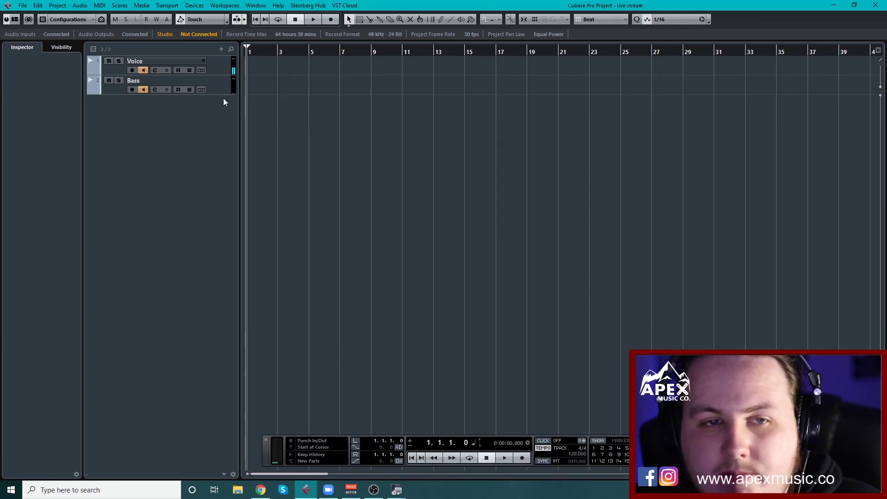
left_click(154, 69)
left_click(408, 141)
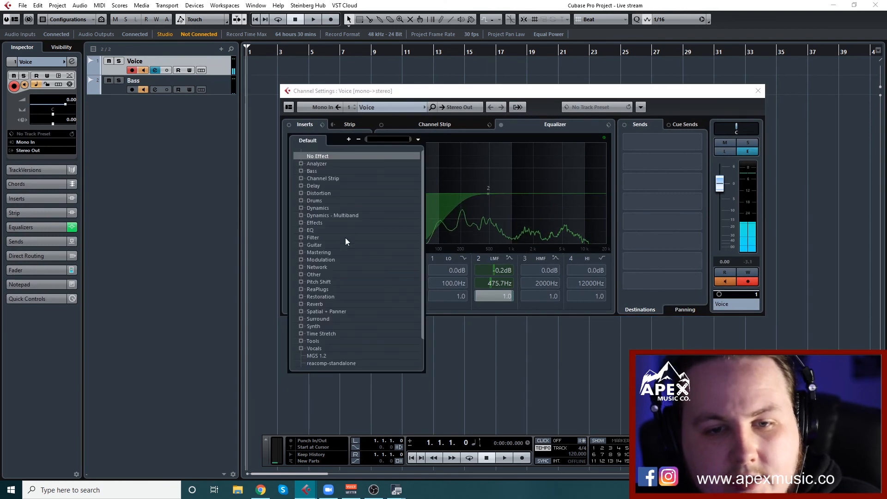
left_click(303, 305)
left_click(344, 311)
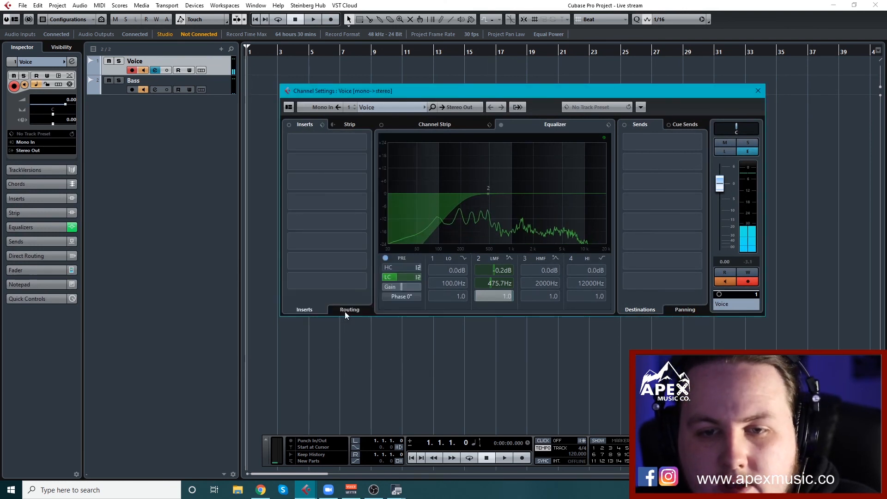
left_click(534, 281)
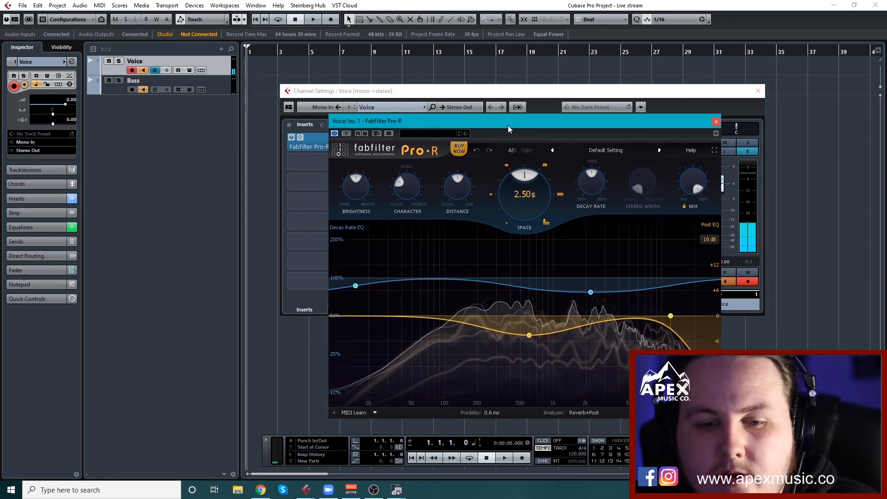
key("alt+Tab")
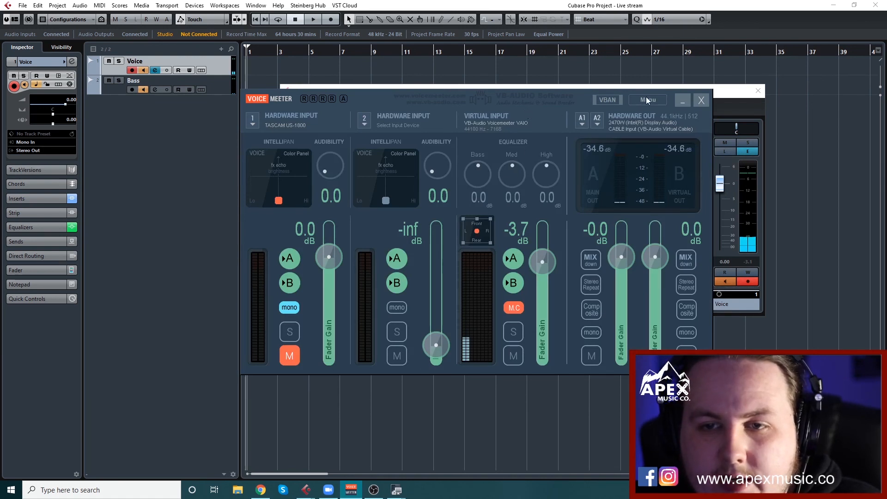
left_click(682, 100)
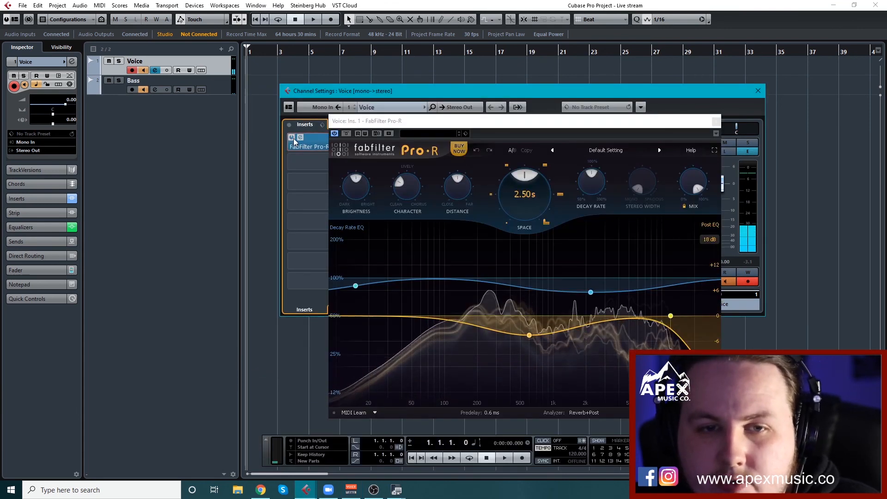
left_click(717, 122)
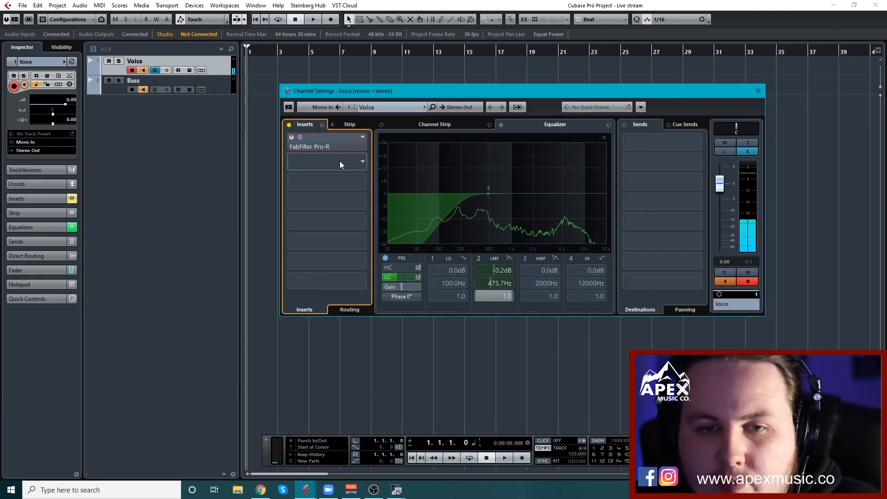